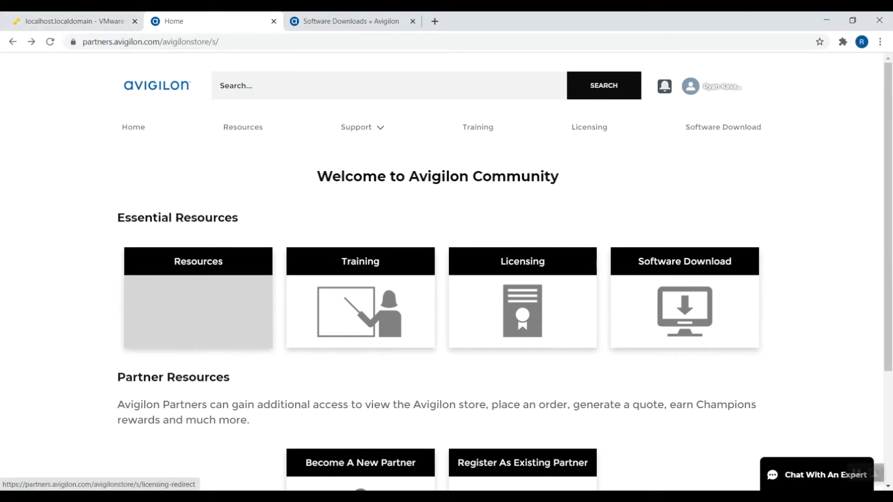
- Go to the Software Download page on the Avigilon Partner Portal
left_click(336, 21)
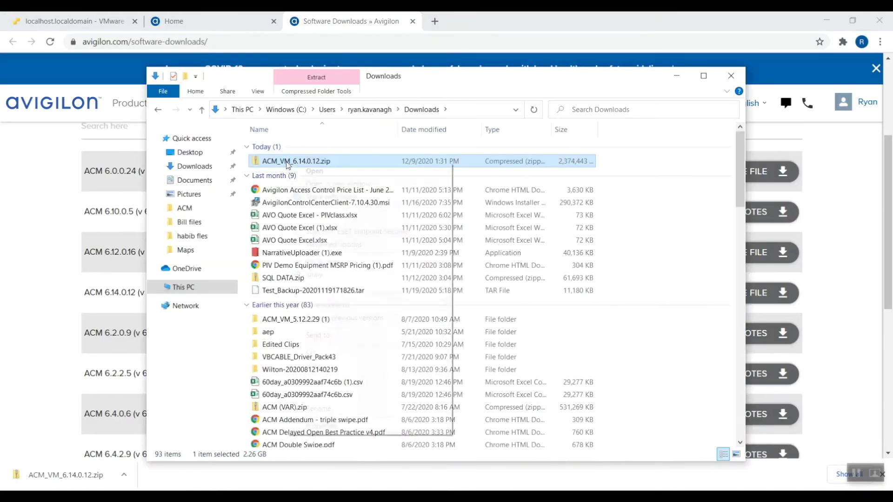
- Extract All contents of ACM_VM_6.14.0.12.zip from Downloads
right_click(286, 163)
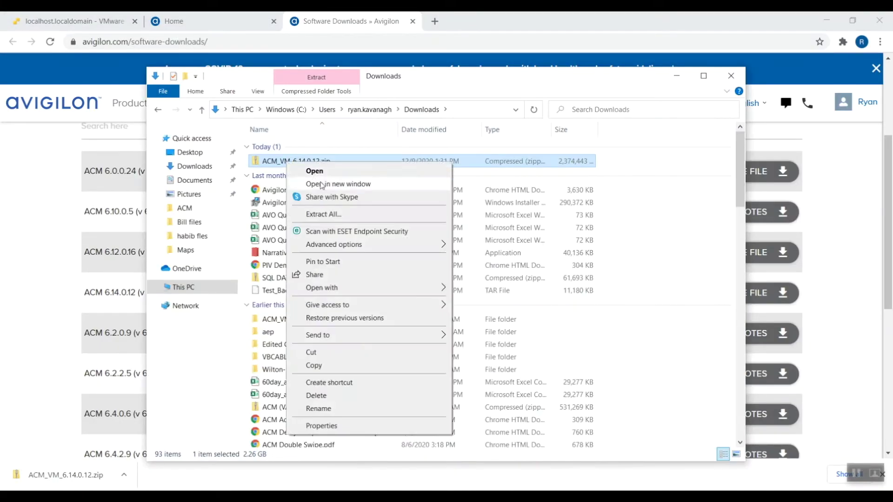
left_click(322, 214)
left_click(537, 373)
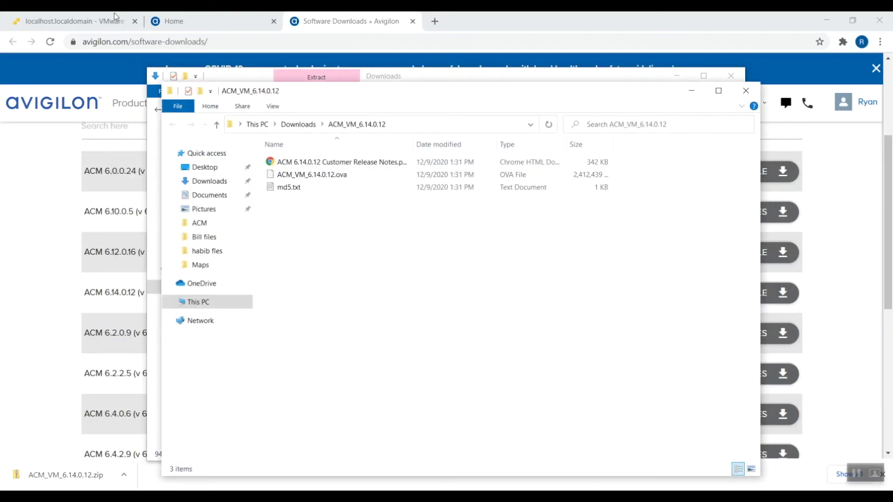
- Start a Deploy from OVF/OVA wizard for a VM named 'Demo Deploy'
left_click(84, 21)
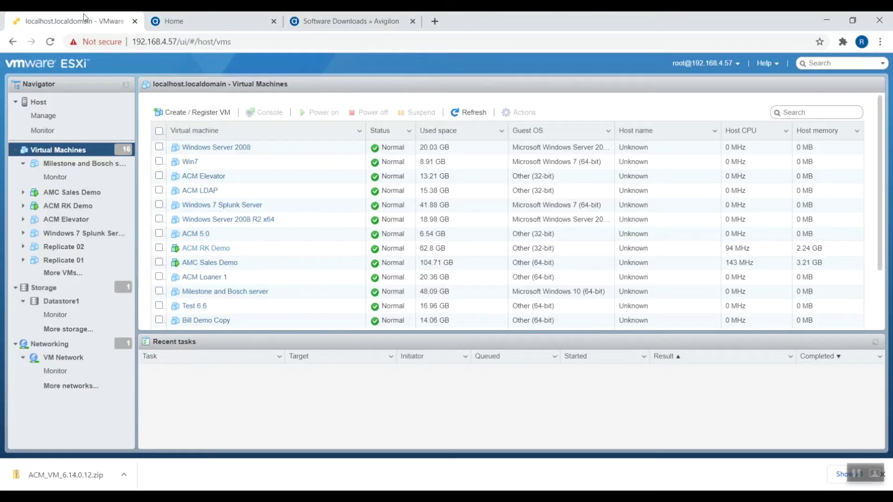
left_click(203, 113)
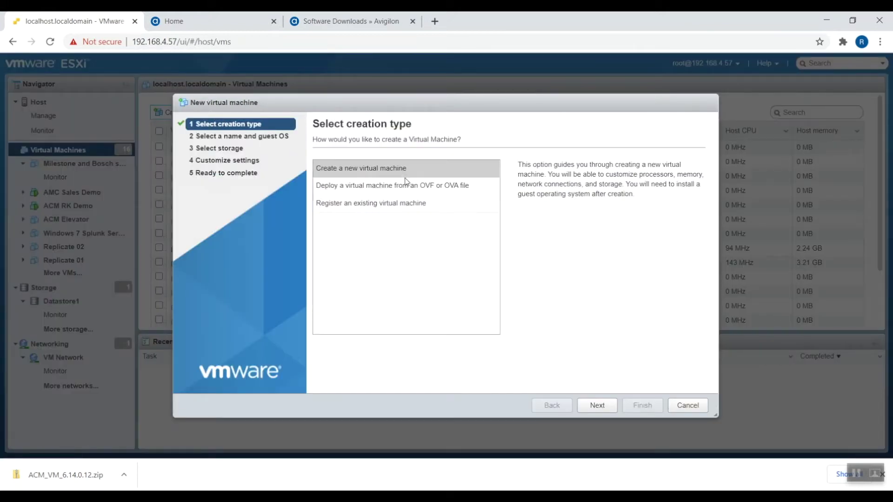
left_click(427, 195)
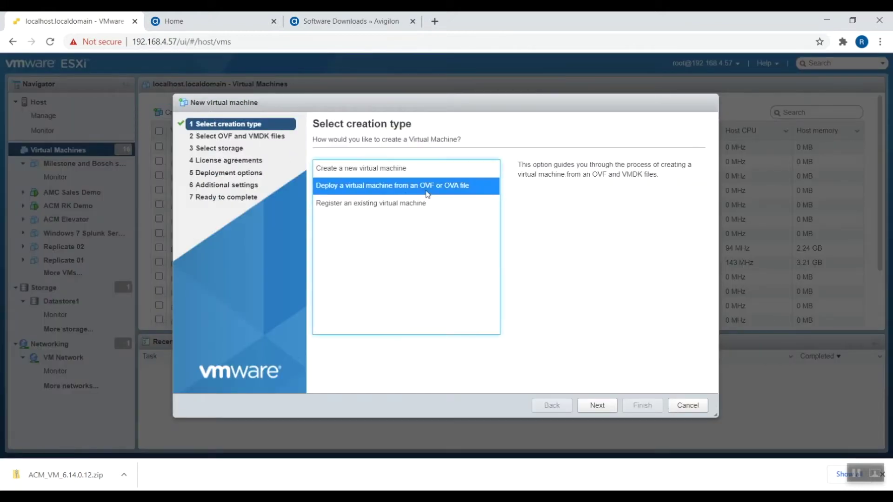
left_click(597, 405)
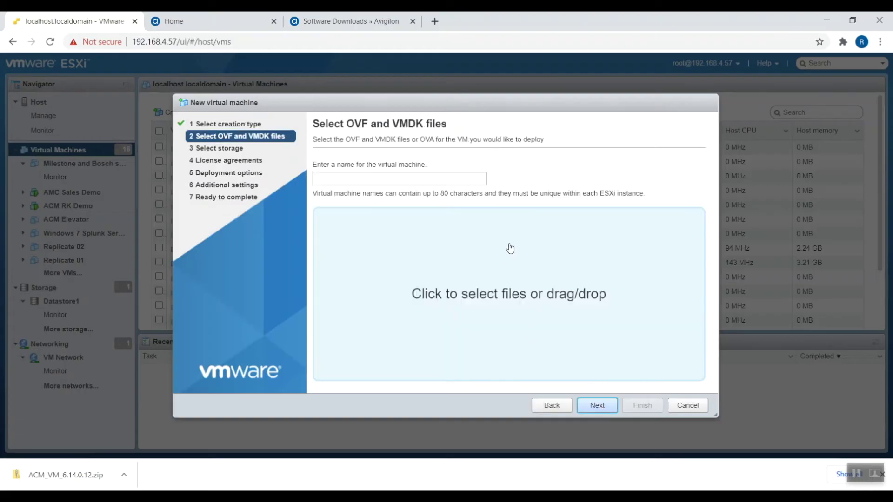
left_click(460, 181)
type("Demo Deploy")
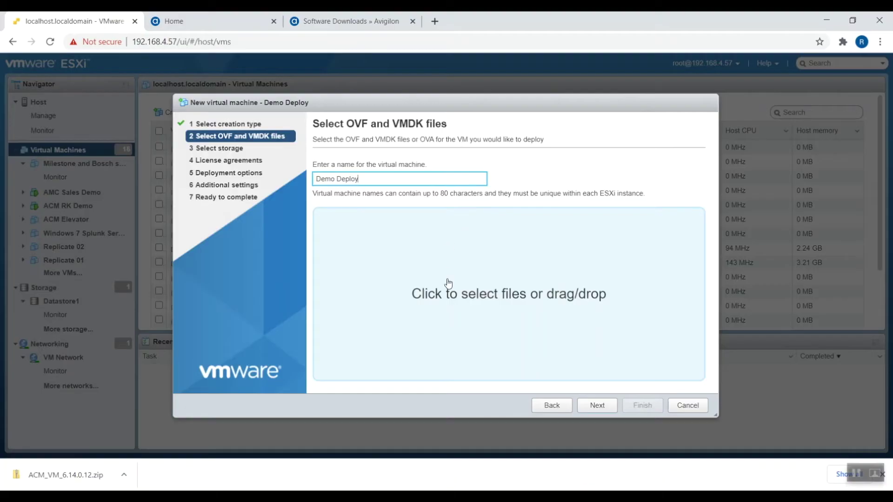
left_click(447, 279)
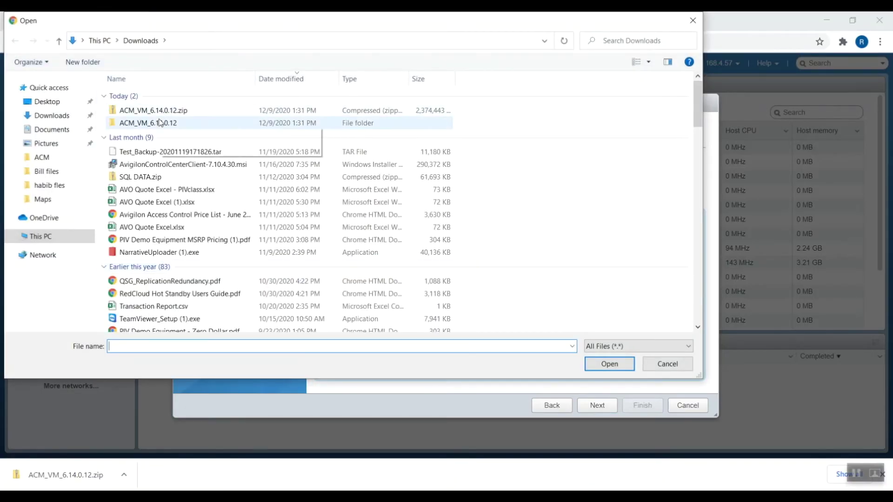
- Pick ACM_VM_6.14.0.12.ova from the extracted ACM_VM_6.14.0.12 folder
left_click(155, 125)
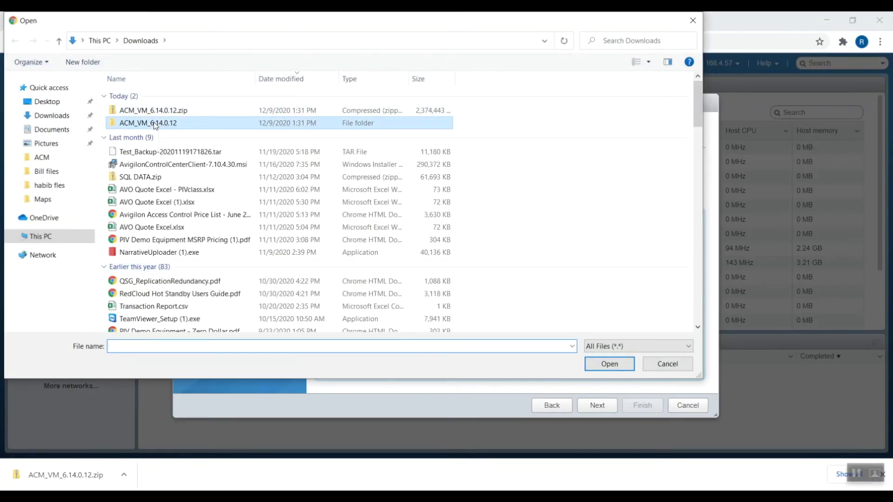
left_click(600, 365)
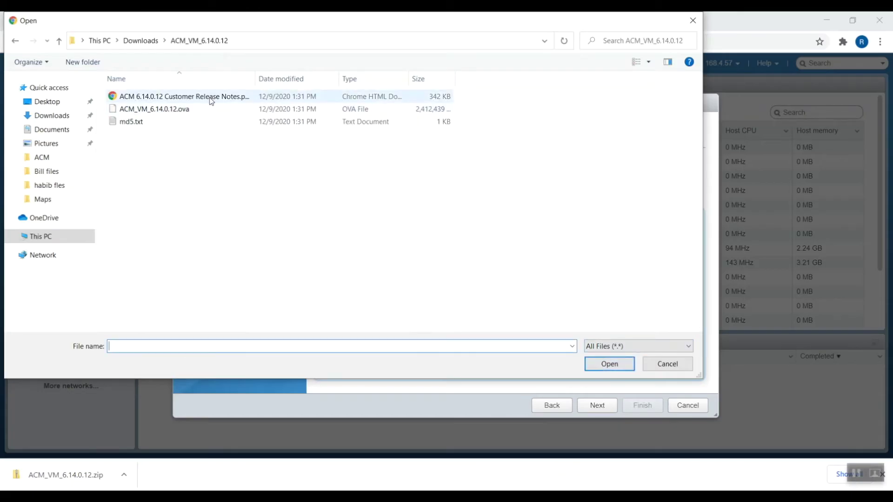
left_click(184, 118)
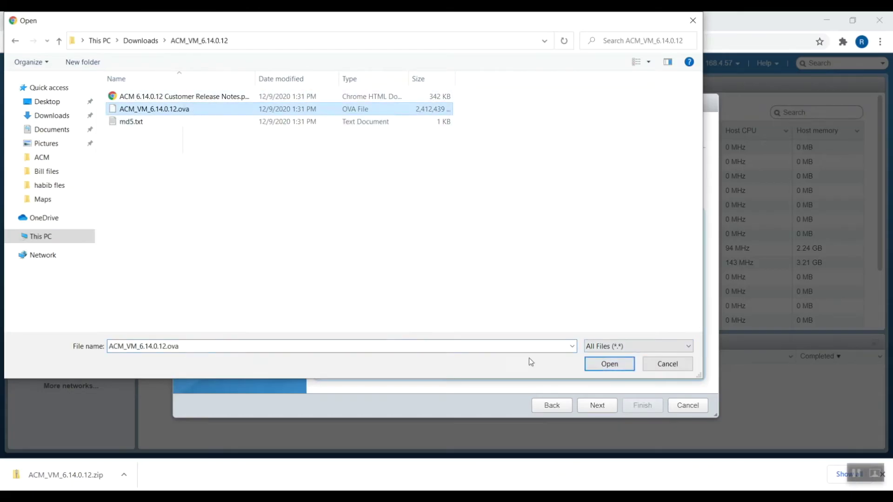
left_click(598, 366)
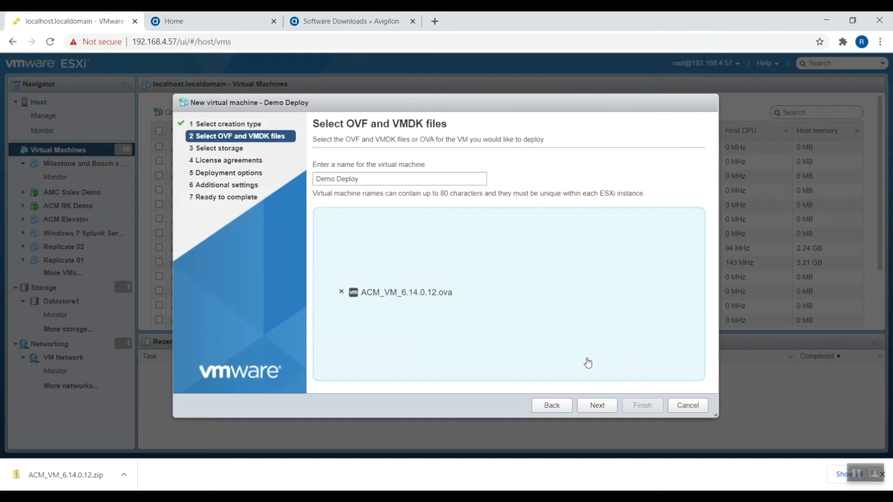
- Accept Datastore1 and the default deployment options, then finish the wizard
left_click(598, 404)
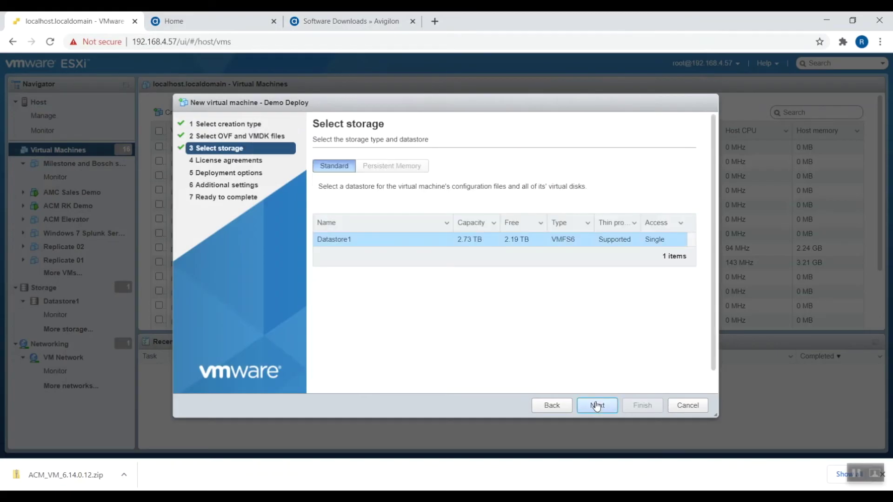
left_click(597, 406)
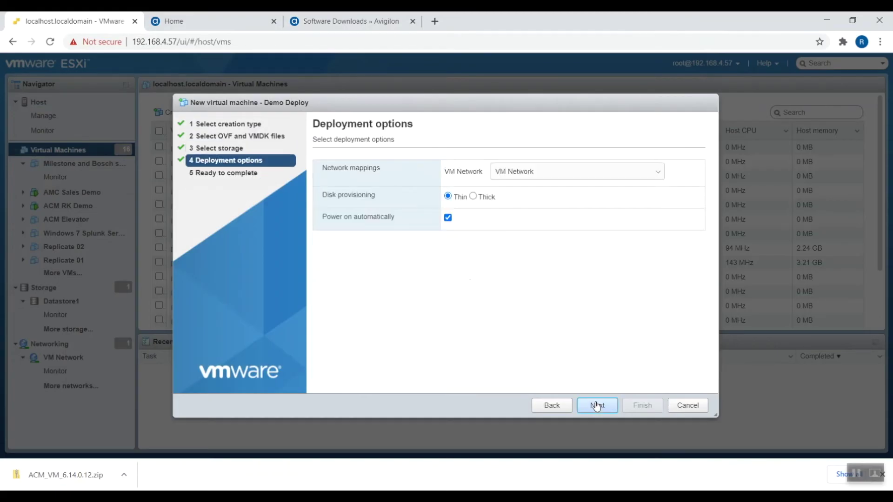
left_click(597, 406)
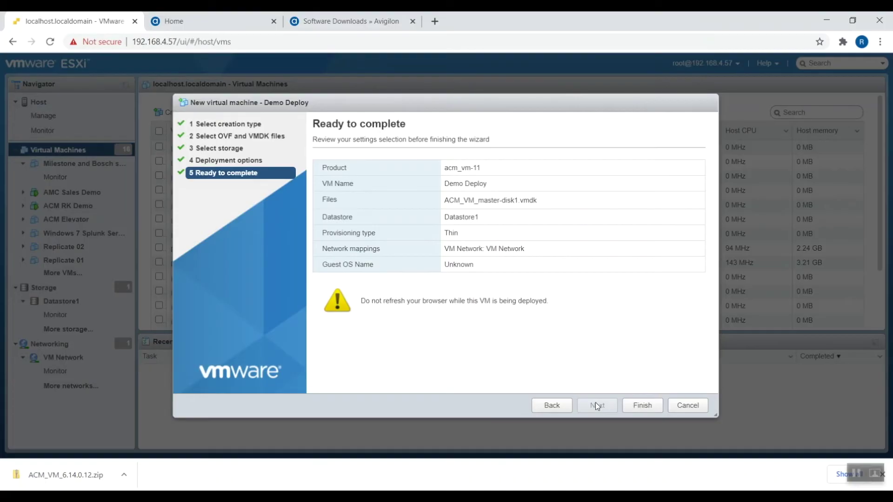
left_click(638, 406)
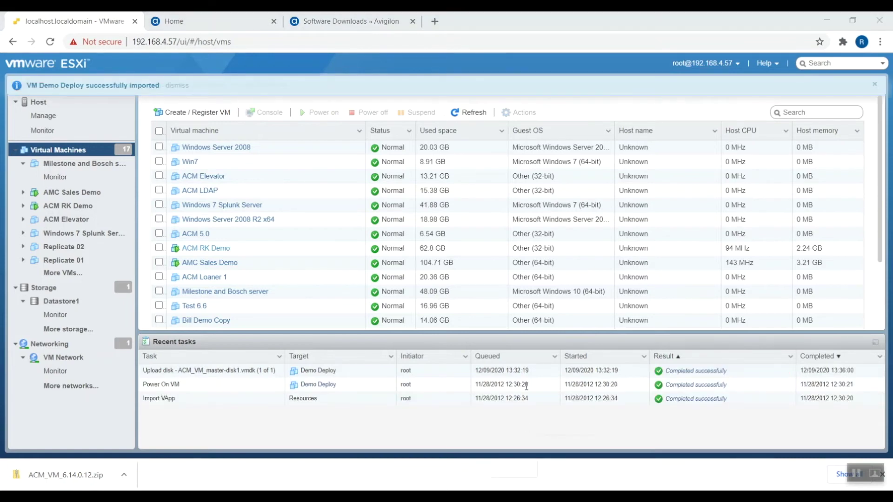
scroll(296, 271, "down", 3)
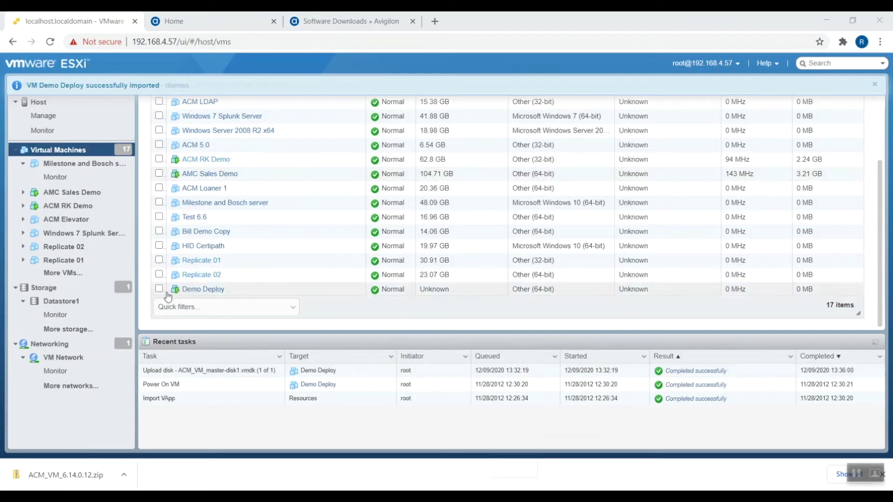
scroll(183, 294, "up", 3)
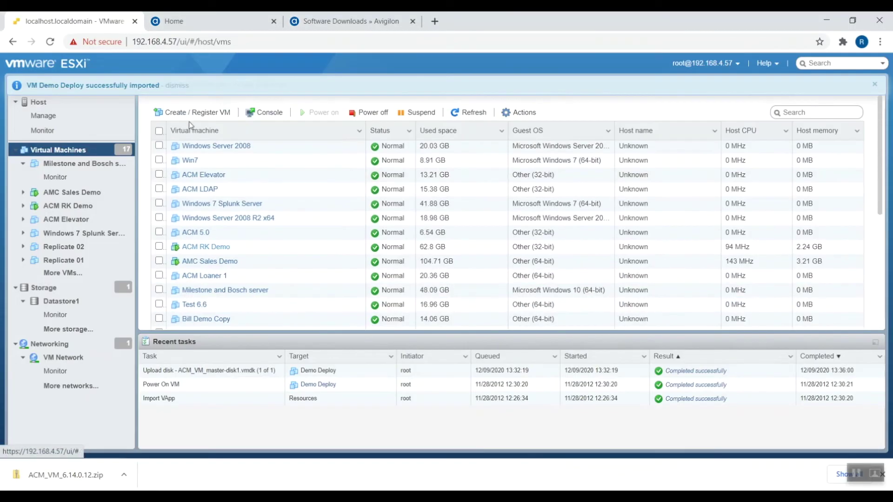
- Open the Demo Deploy console in the browser
left_click(266, 112)
left_click(268, 128)
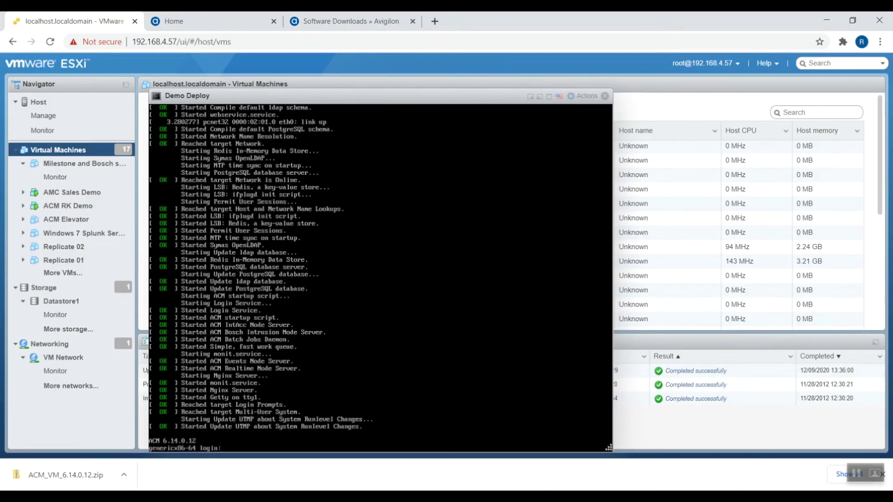
- Load 192.168.4.202 in a new tab and proceed past the certificate warning
key("ctrl+t")
type("192.168.4.202")
key("Return")
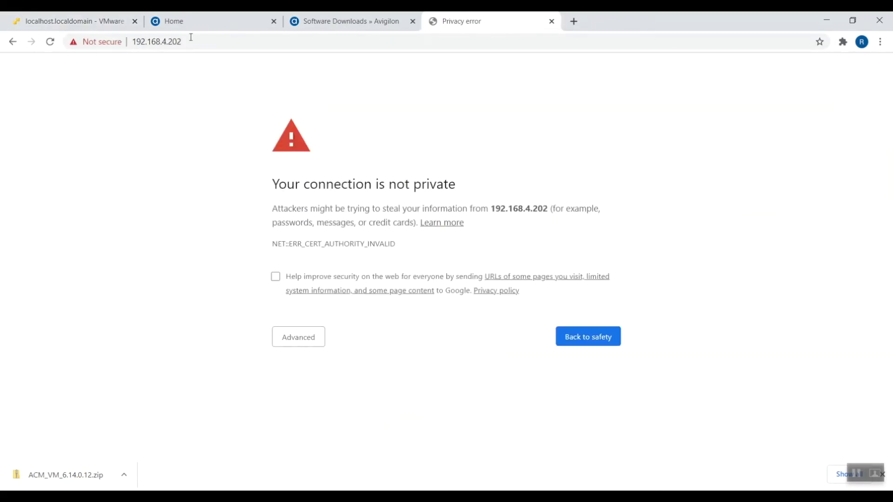
left_click(286, 339)
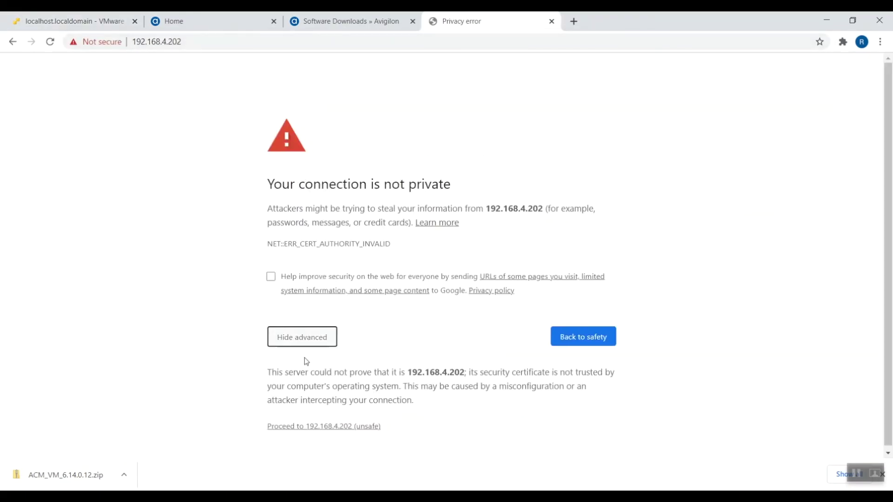
left_click(329, 427)
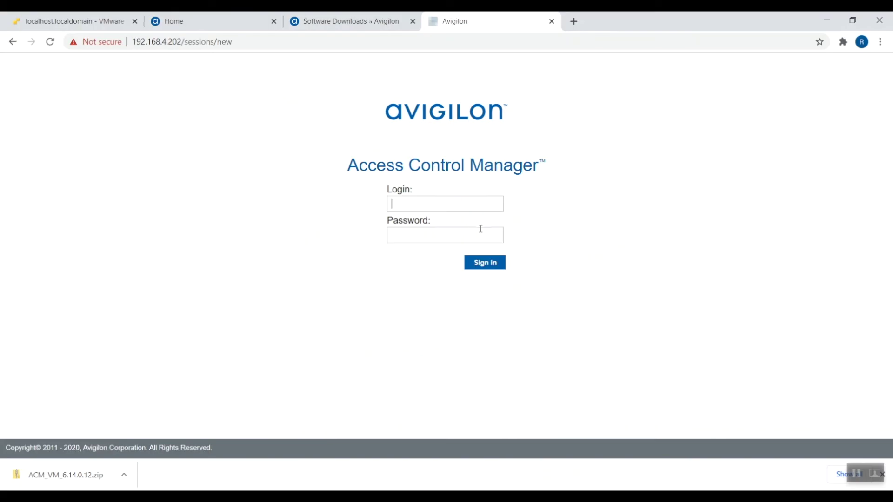